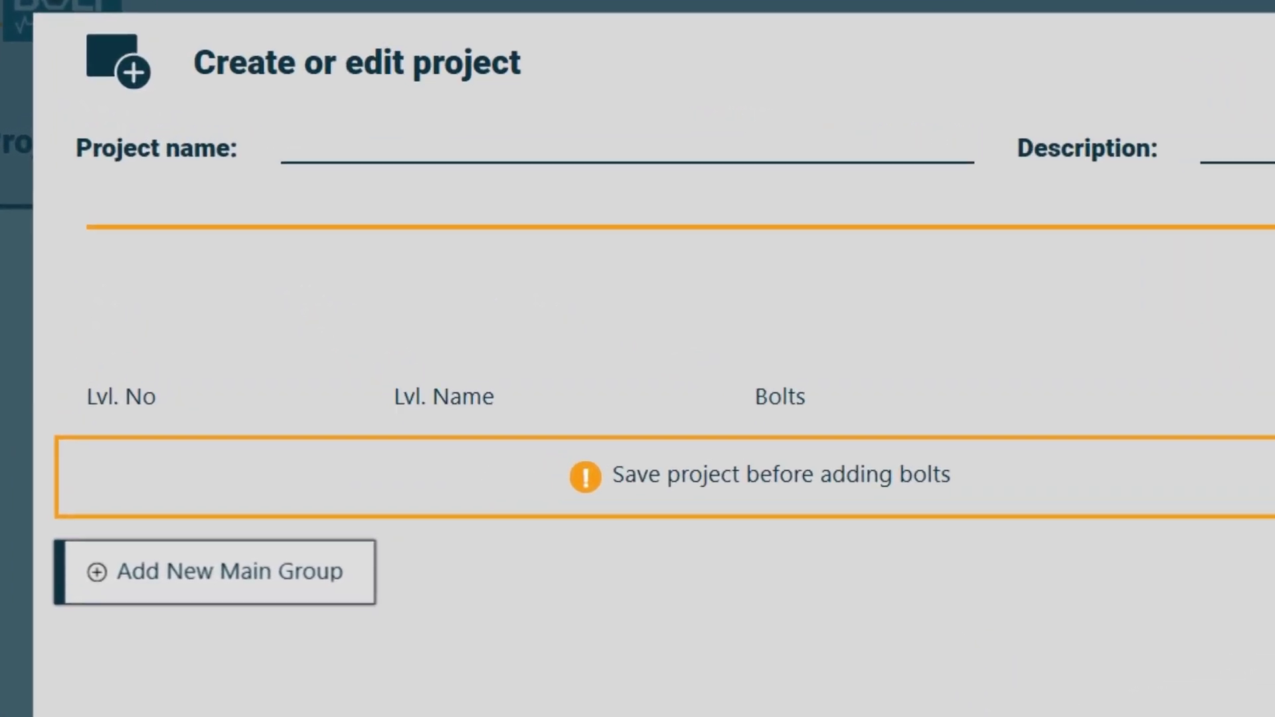
{"action": "type", "text": "ion"}
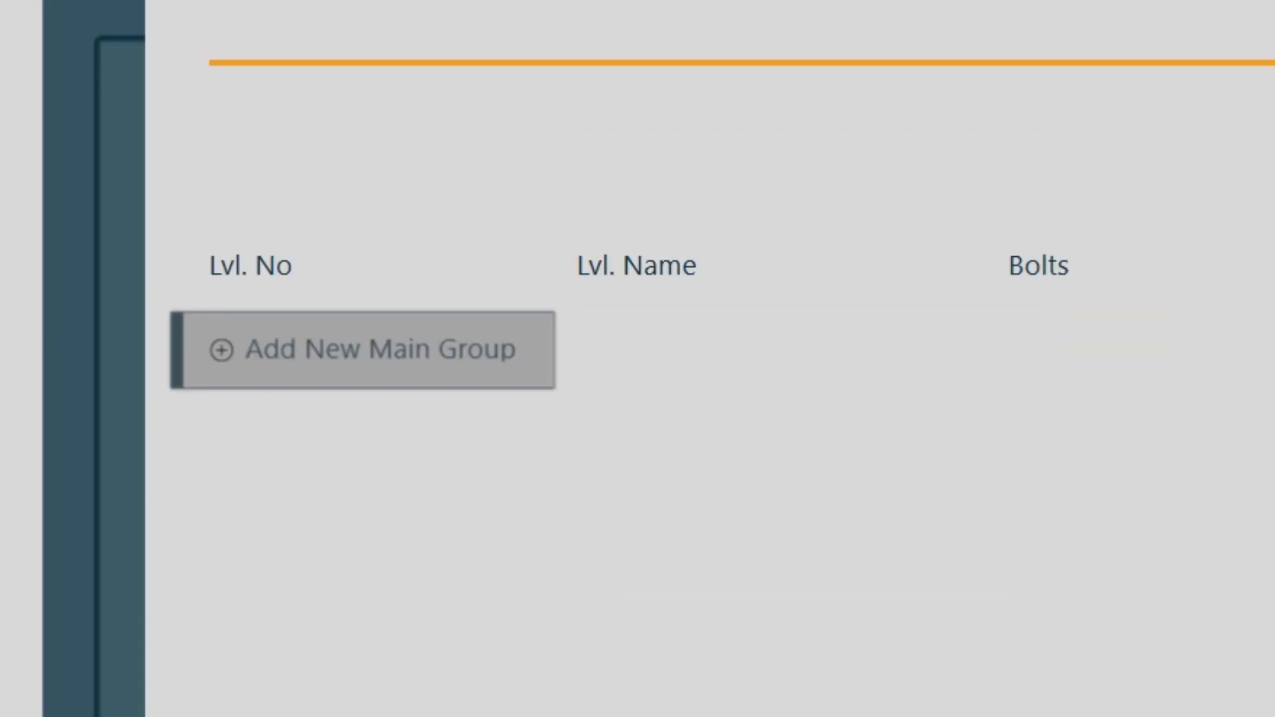
- Add main group 1.0 named 'level 1' to the Video introduction project
{"action": "left_click", "coordinate": [362, 349]}
{"action": "type", "text": "level 1"}
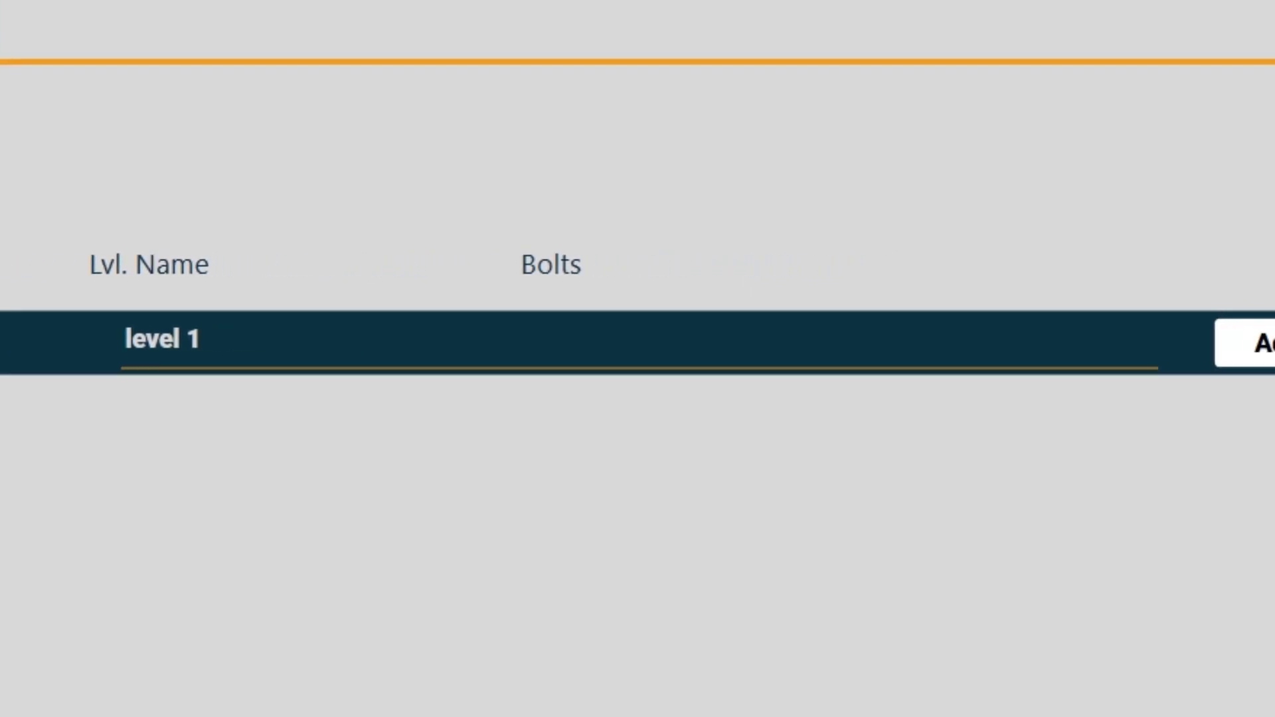
{"action": "left_click", "coordinate": [1260, 343]}
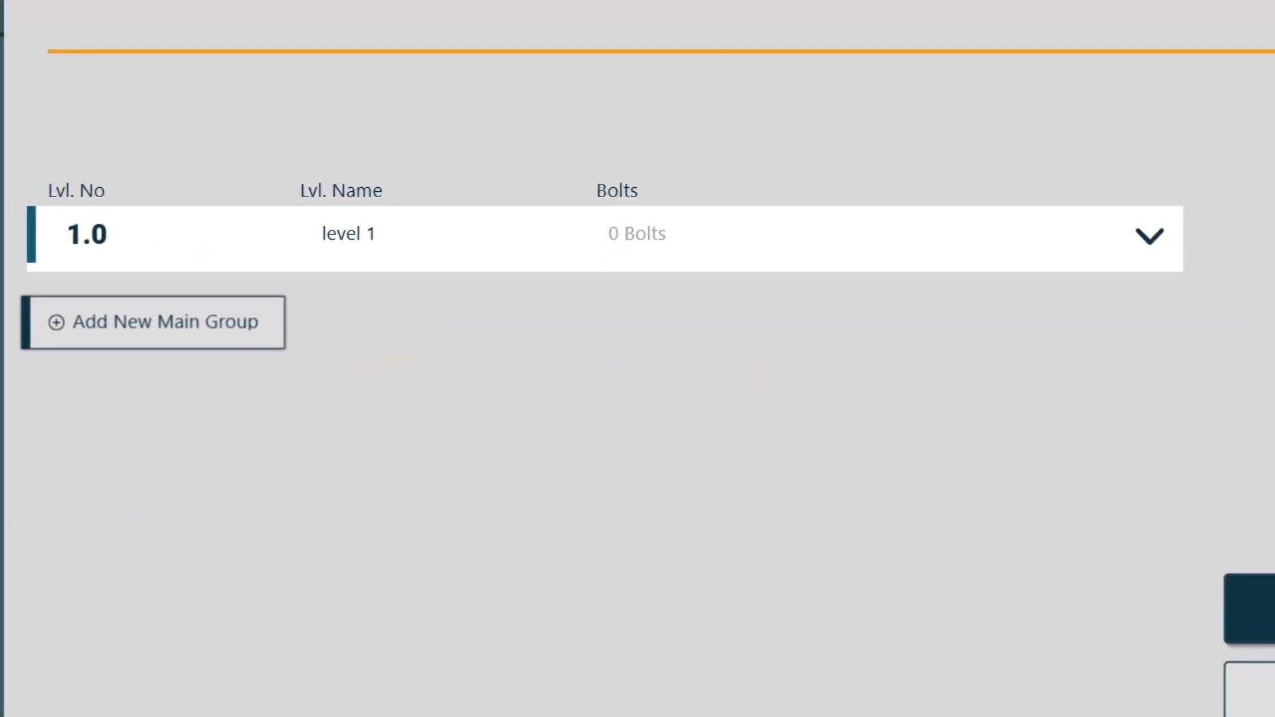
- Add five M24 bolts to the level 1 group
{"action": "left_click", "coordinate": [1150, 236]}
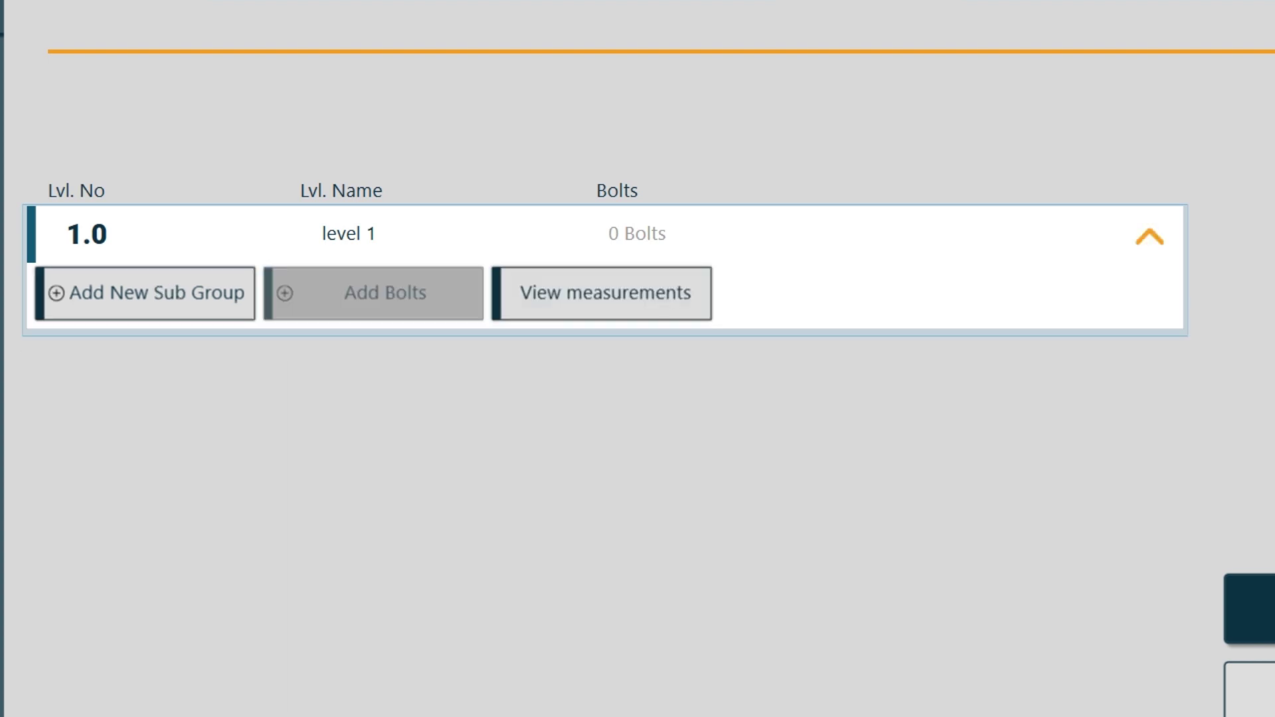
{"action": "left_click", "coordinate": [373, 293]}
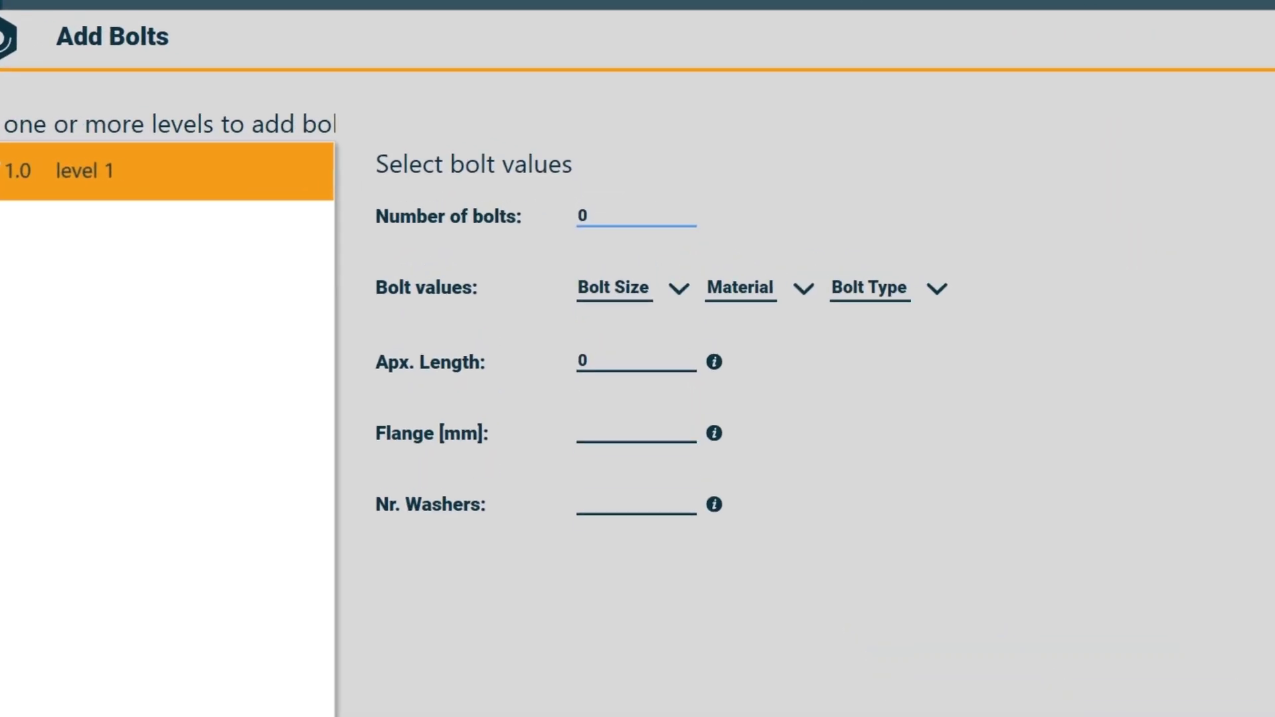
{"action": "left_click", "coordinate": [635, 216]}
{"action": "type", "text": "5"}
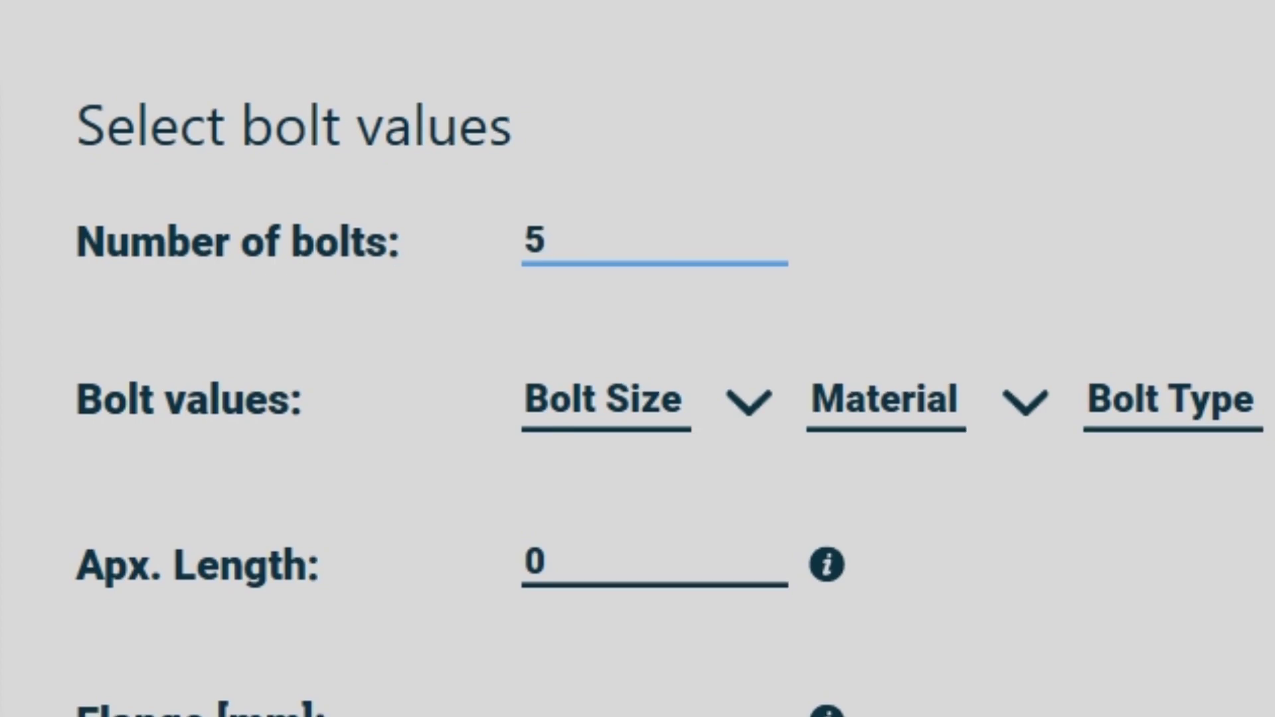
{"action": "scroll", "coordinate": [638, 399], "scroll_direction": "down", "scroll_amount": 2}
{"action": "left_click", "coordinate": [637, 110]}
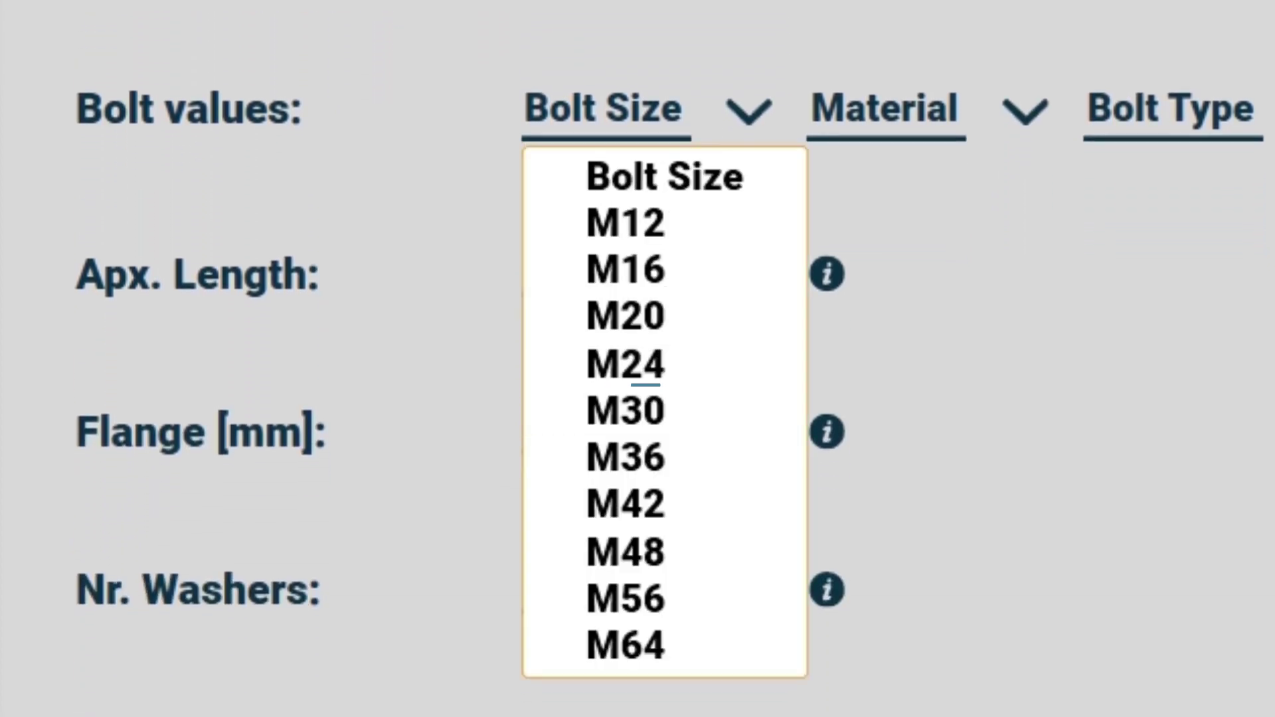
{"action": "left_click", "coordinate": [624, 365]}
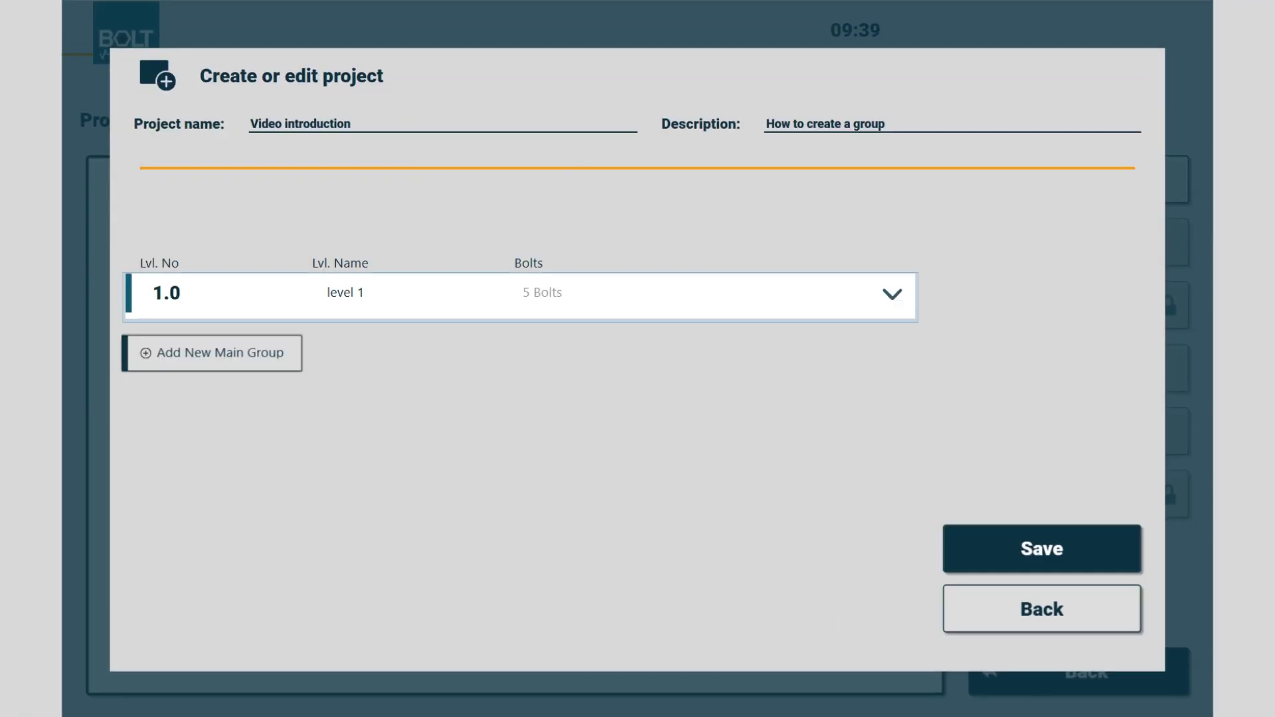
- Open the level 1 measurement list and start tagging all its bolts
{"action": "left_click", "coordinate": [892, 293]}
{"action": "left_click", "coordinate": [519, 333]}
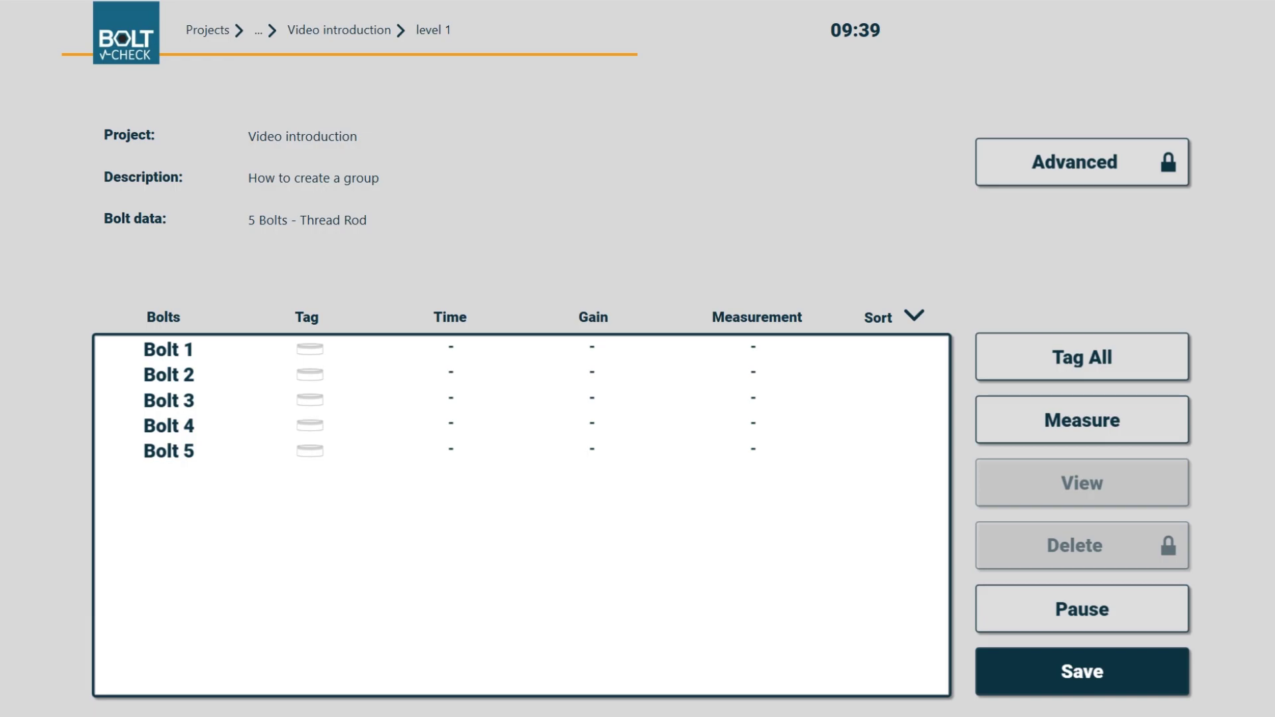
{"action": "left_click", "coordinate": [1082, 357]}
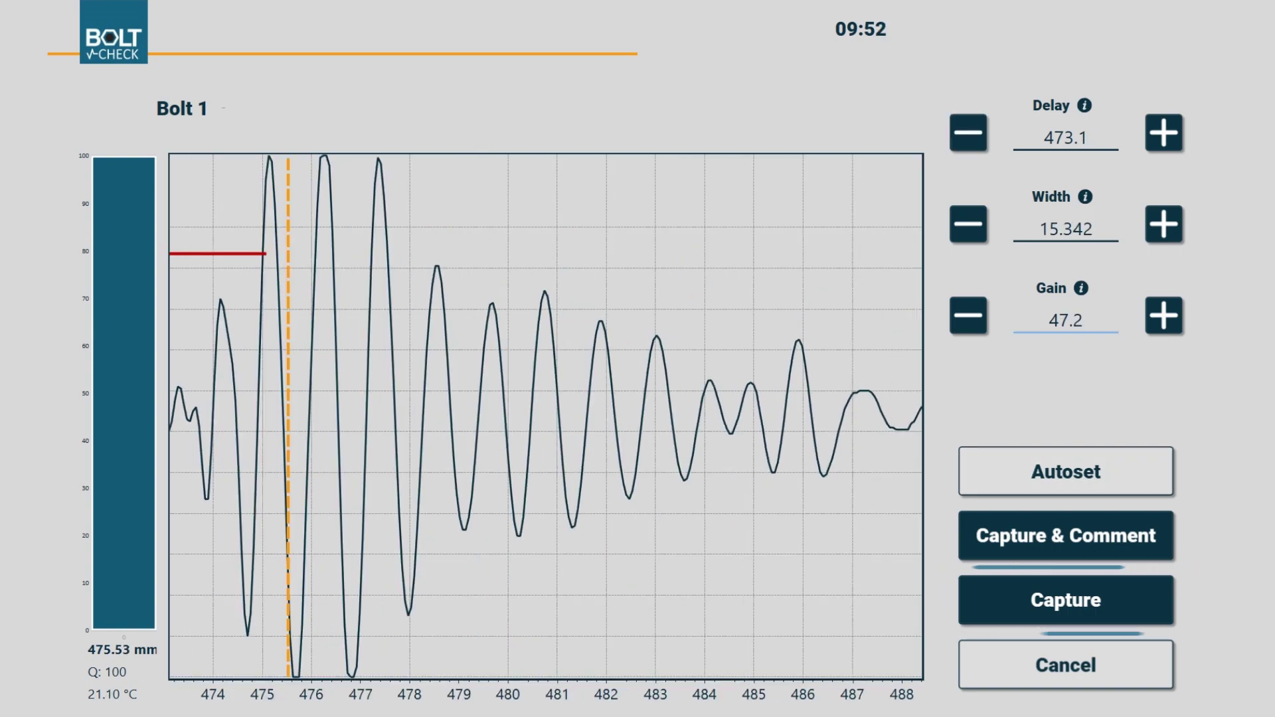
- Capture Bolt 1's 475.53 mm reference length at gain 47.2
{"action": "left_click", "coordinate": [1065, 600]}
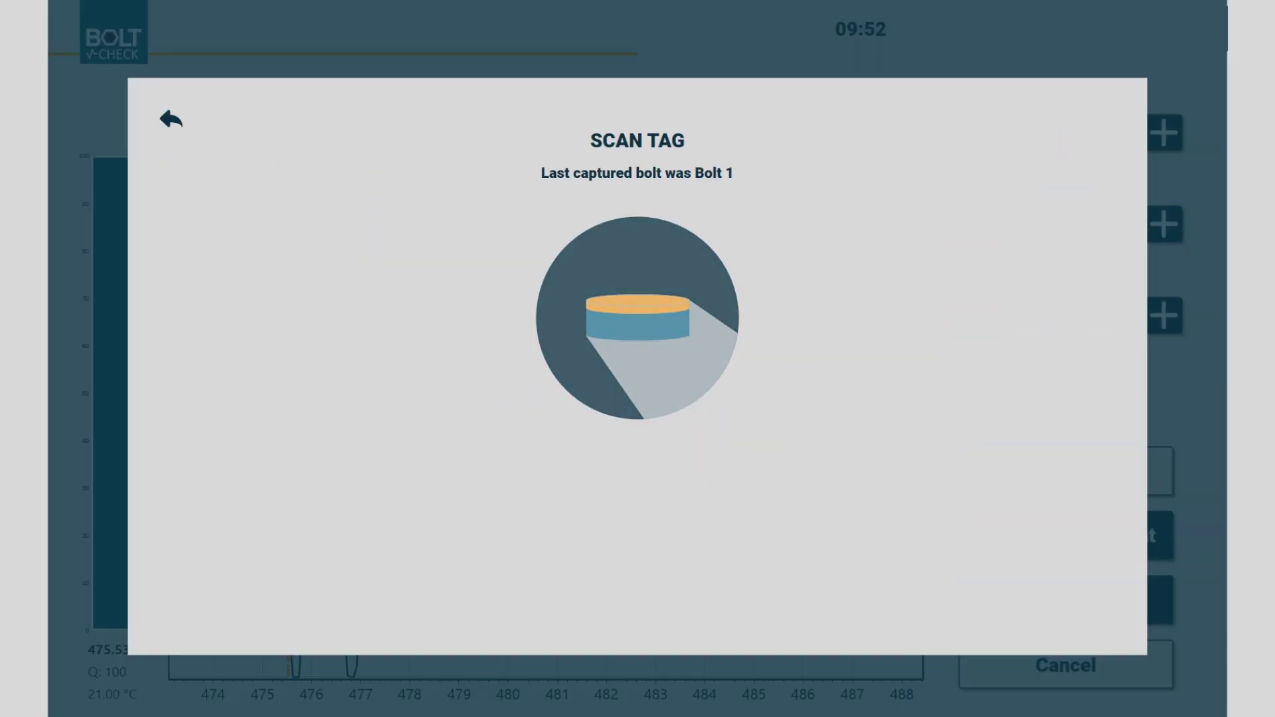